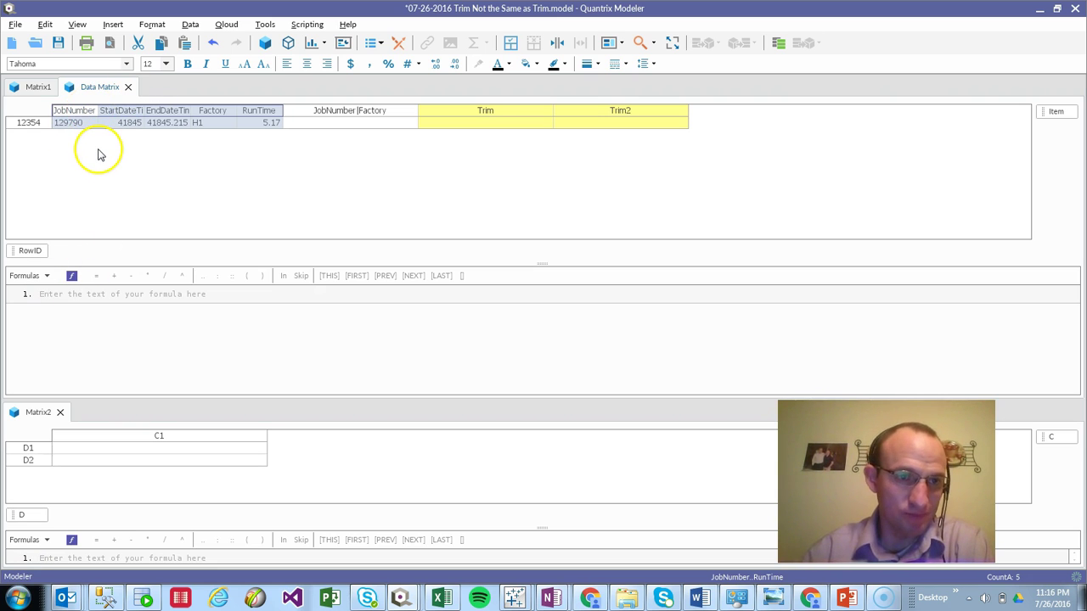
# Examine the JobNumber, StartDateTime, EndDateTime and Factory columns of the Data Matrix
pyautogui.click(85, 123)
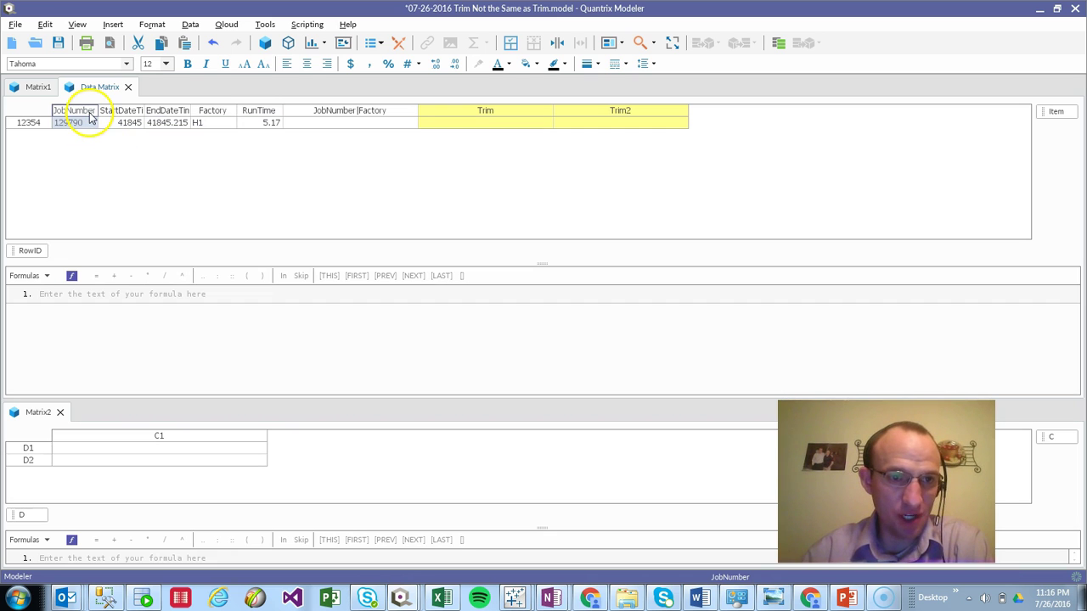
pyautogui.click(214, 112)
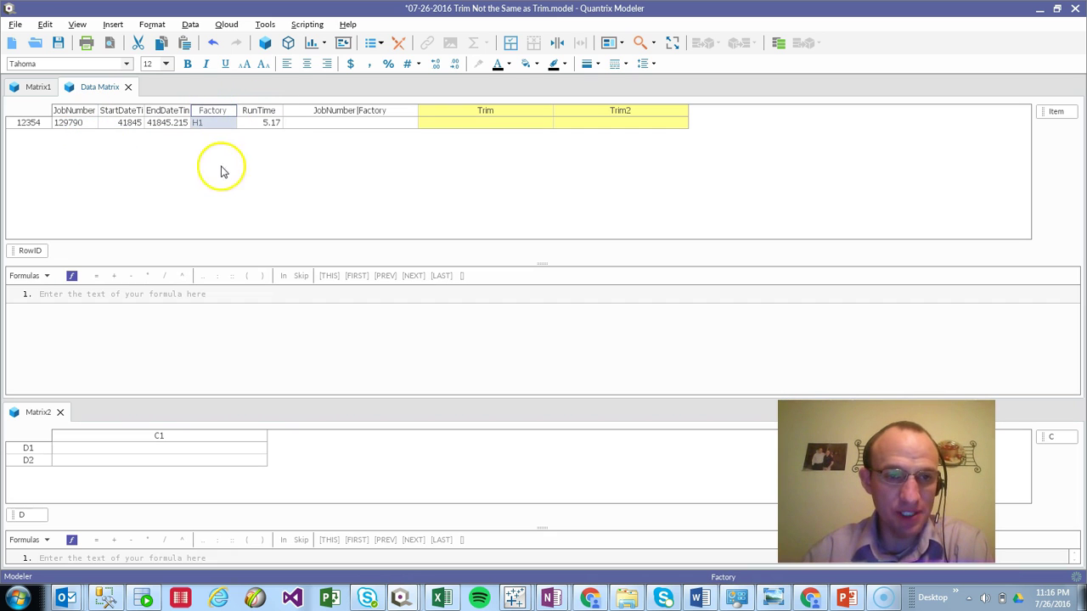
pyautogui.click(136, 111)
pyautogui.click(170, 111)
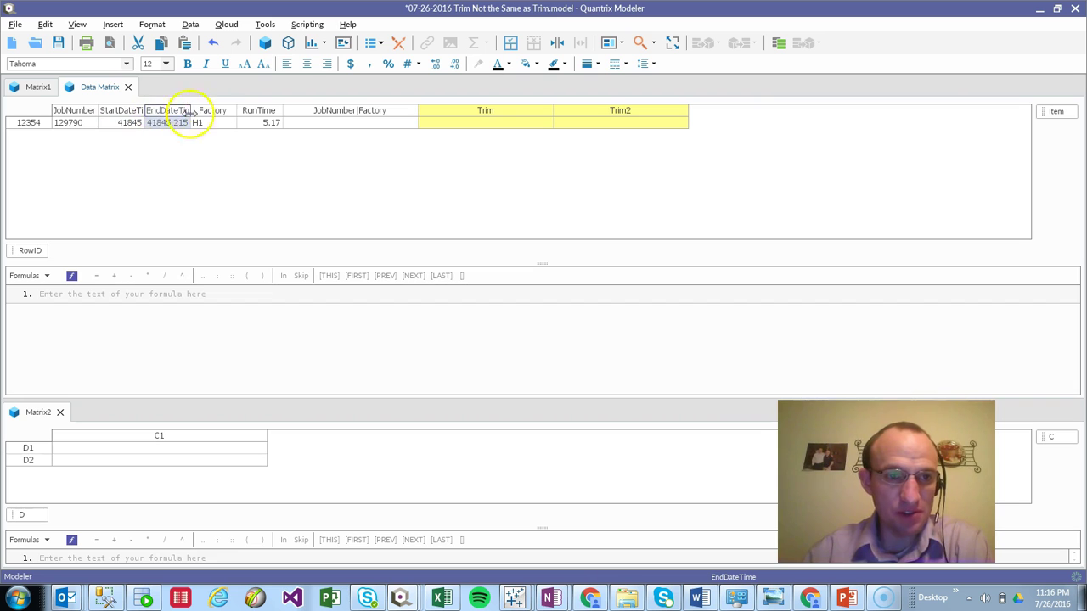
pyautogui.click(140, 113)
pyautogui.moveTo(140, 113); pyautogui.dragTo(170, 112)
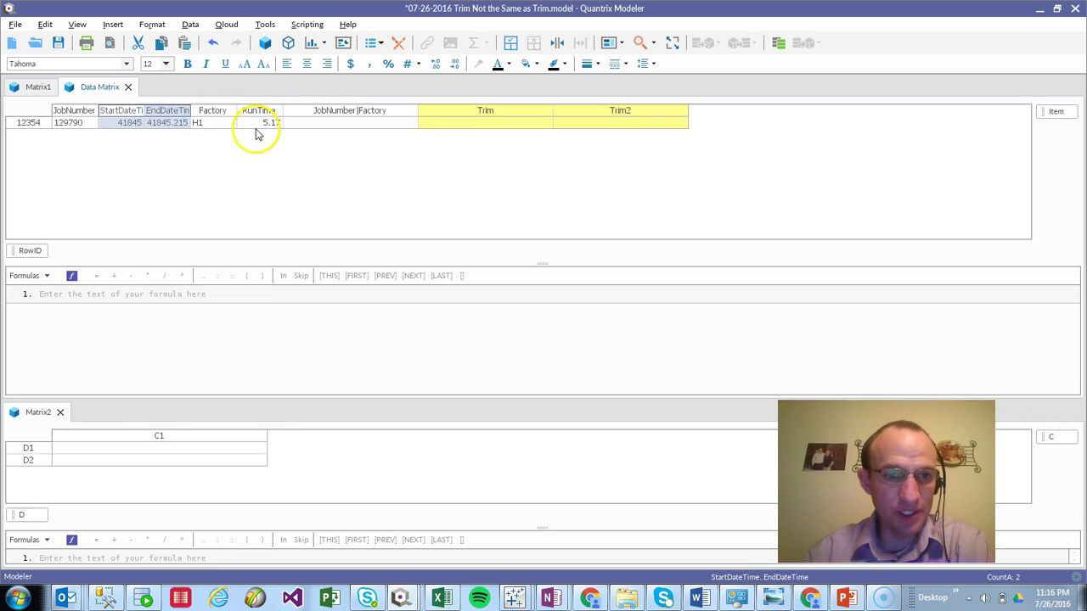
pyautogui.click(213, 110)
pyautogui.click(86, 111)
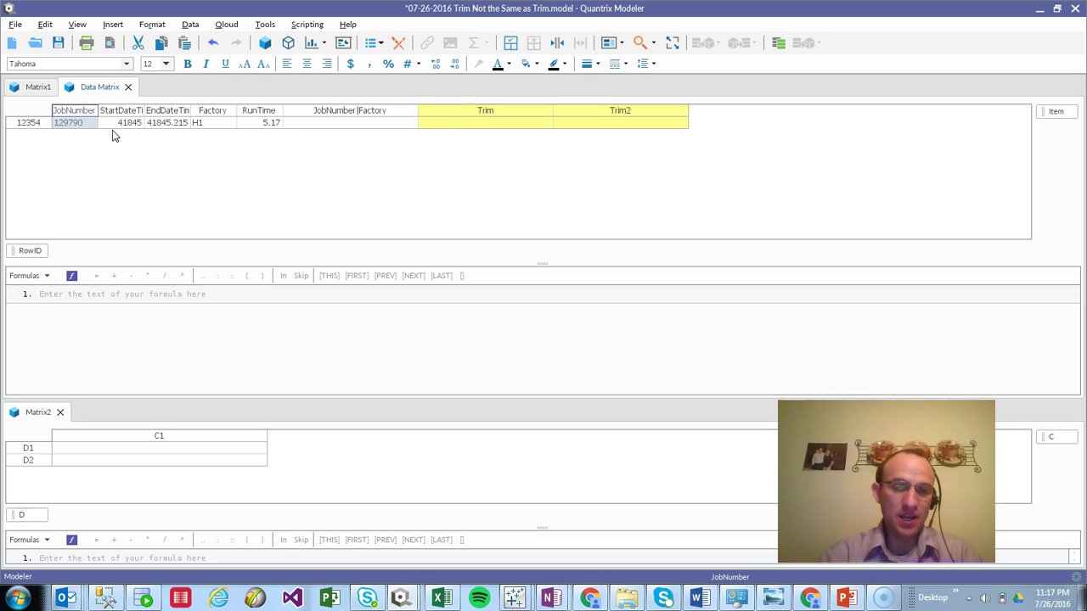
# Give the JobNumber|Factory column a formula joining both fields with a pipe: JobNumber & "|" & Factory
pyautogui.click(382, 112)
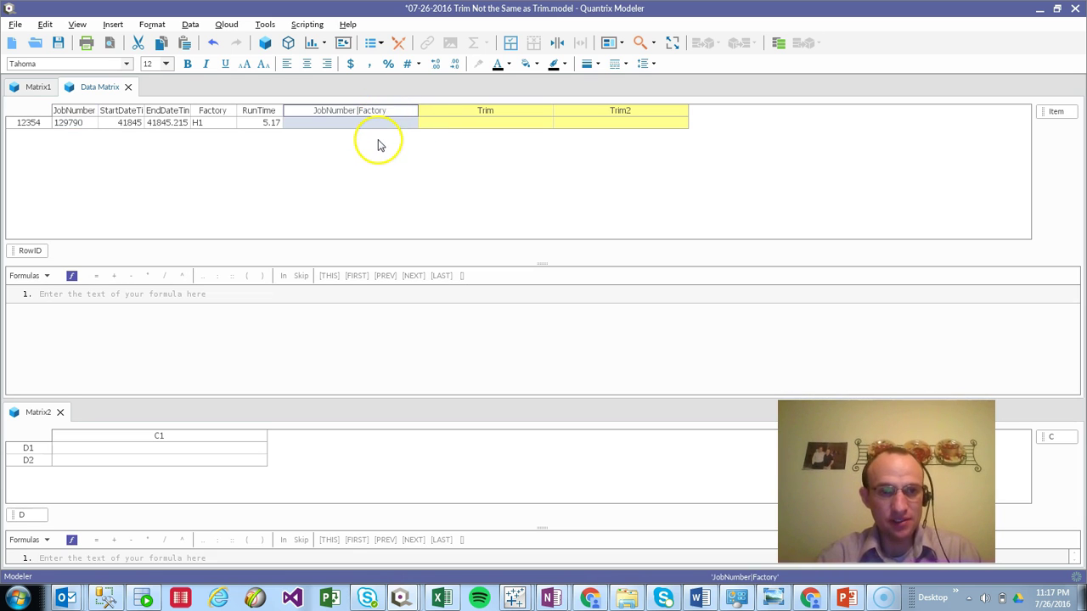
pyautogui.press('=')
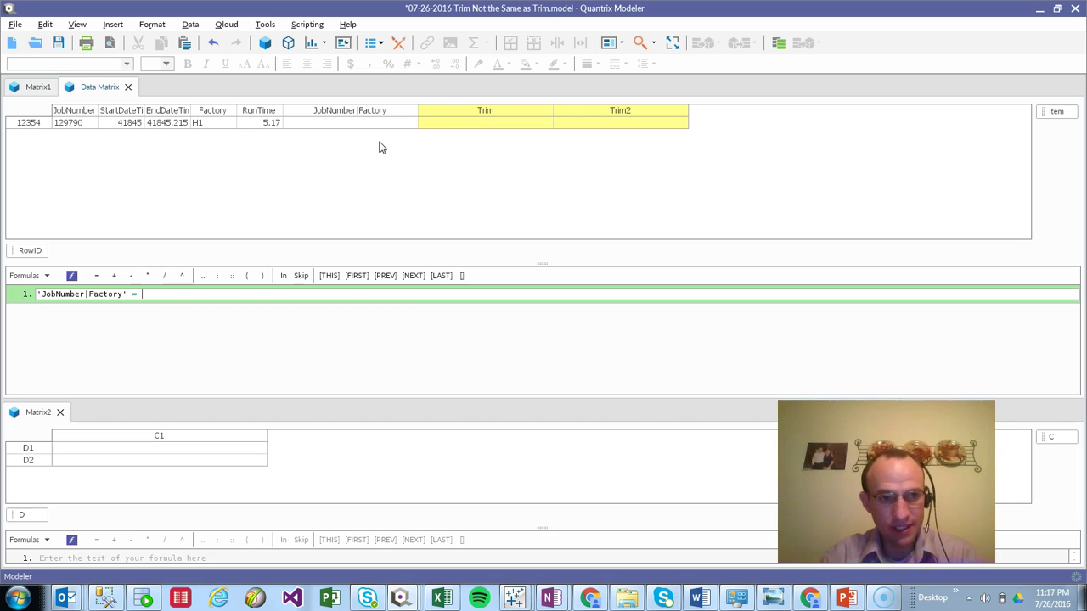
pyautogui.write('job')
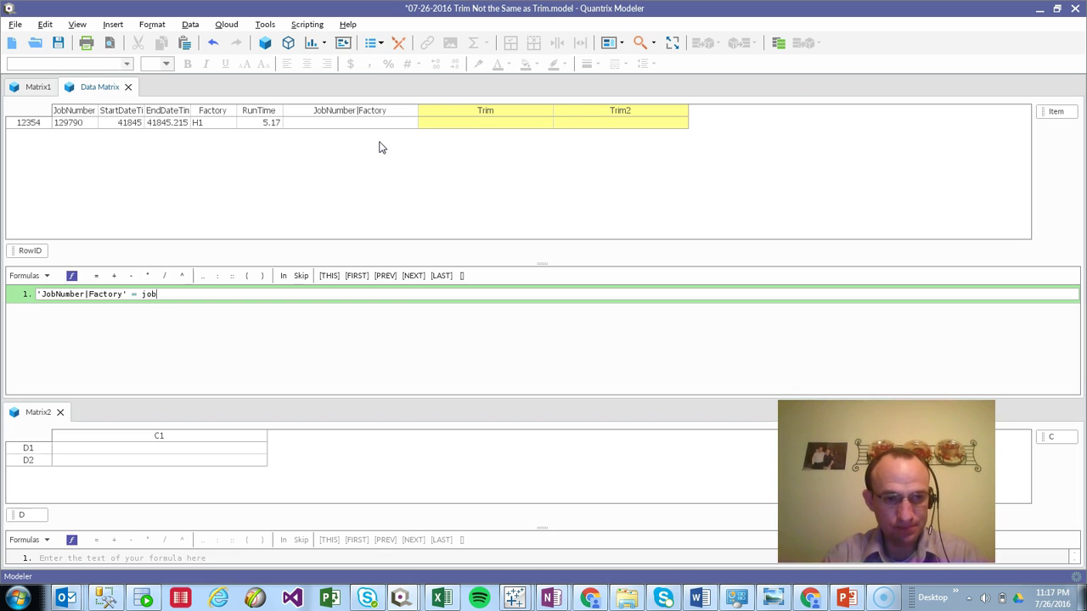
pyautogui.write('Number')
pyautogui.press('Return')
pyautogui.write('& "')
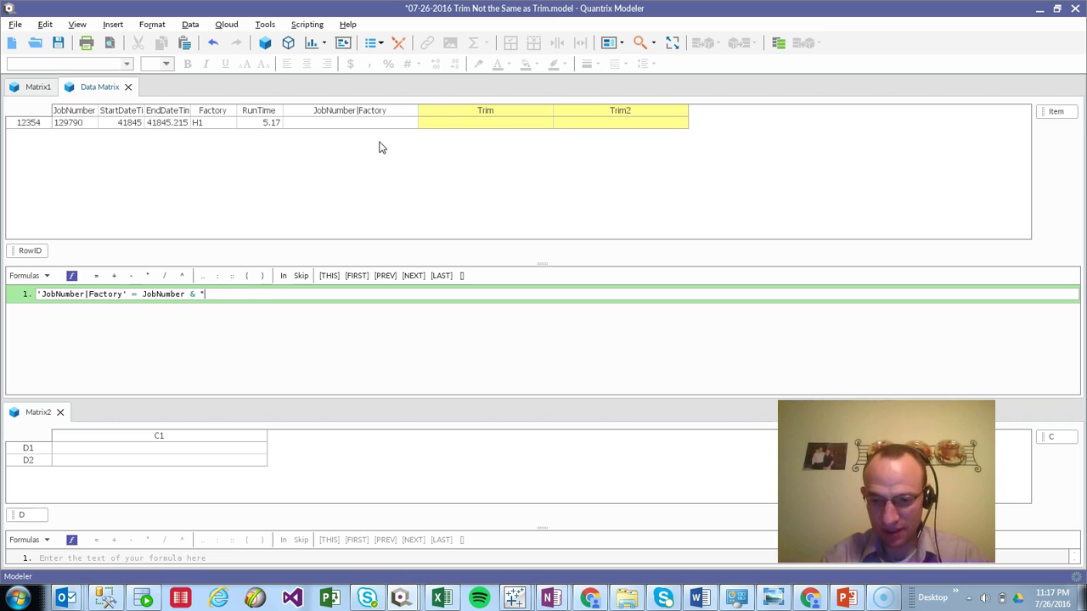
pyautogui.write('|" & ')
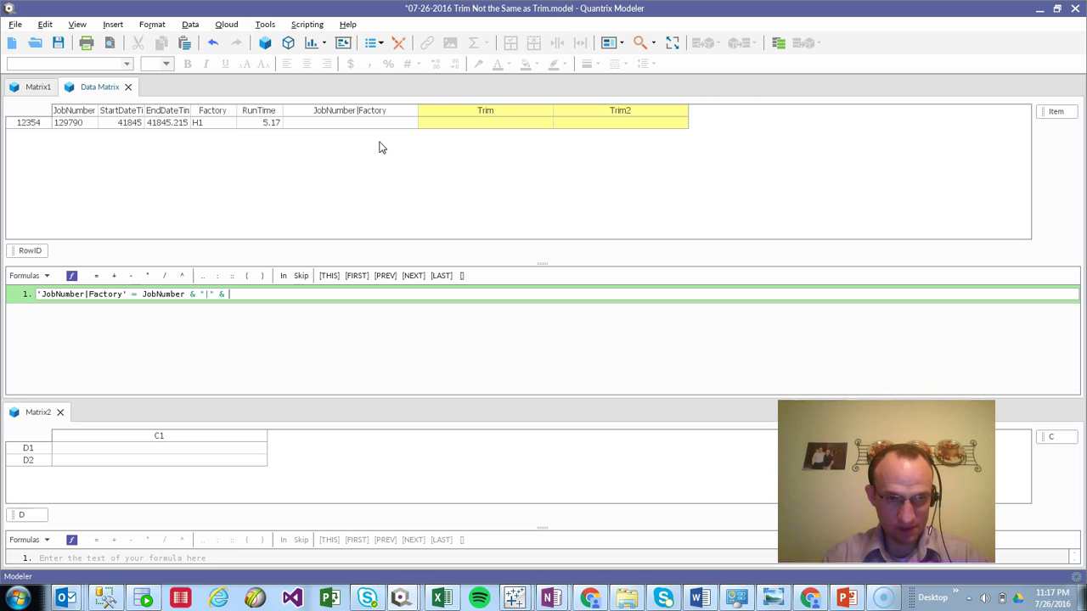
pyautogui.write('Factory')
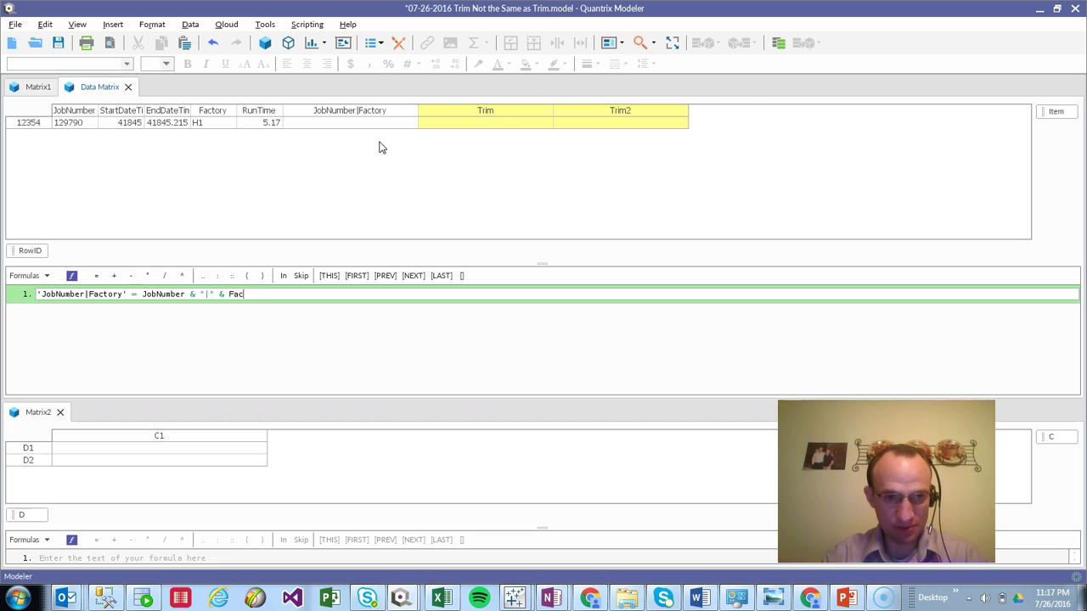
pyautogui.press('Return')
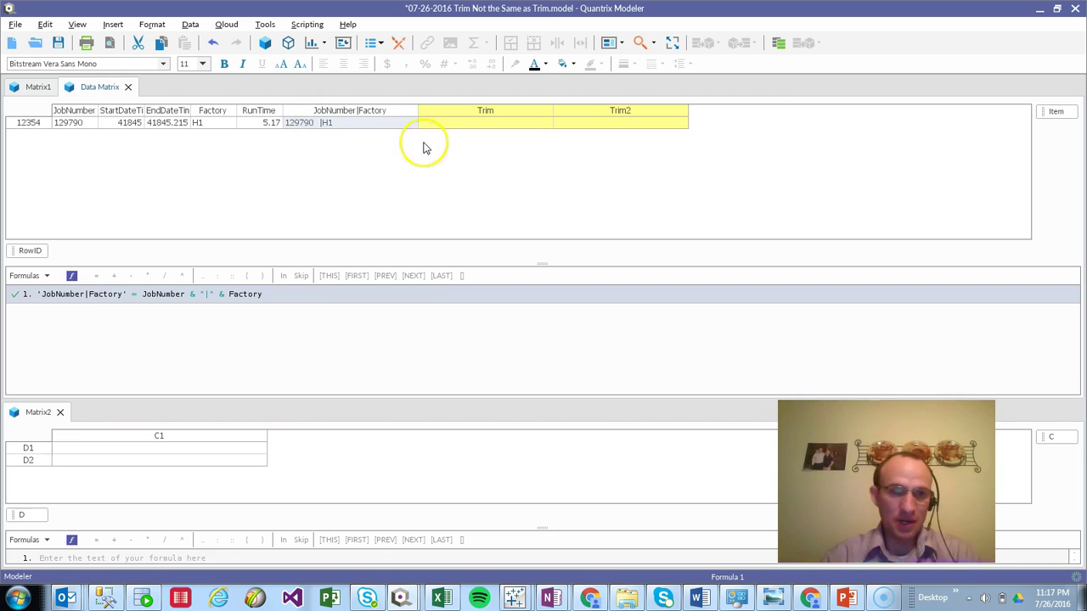
# Start a formula for the Trim column with an open trim( function
pyautogui.click(464, 114)
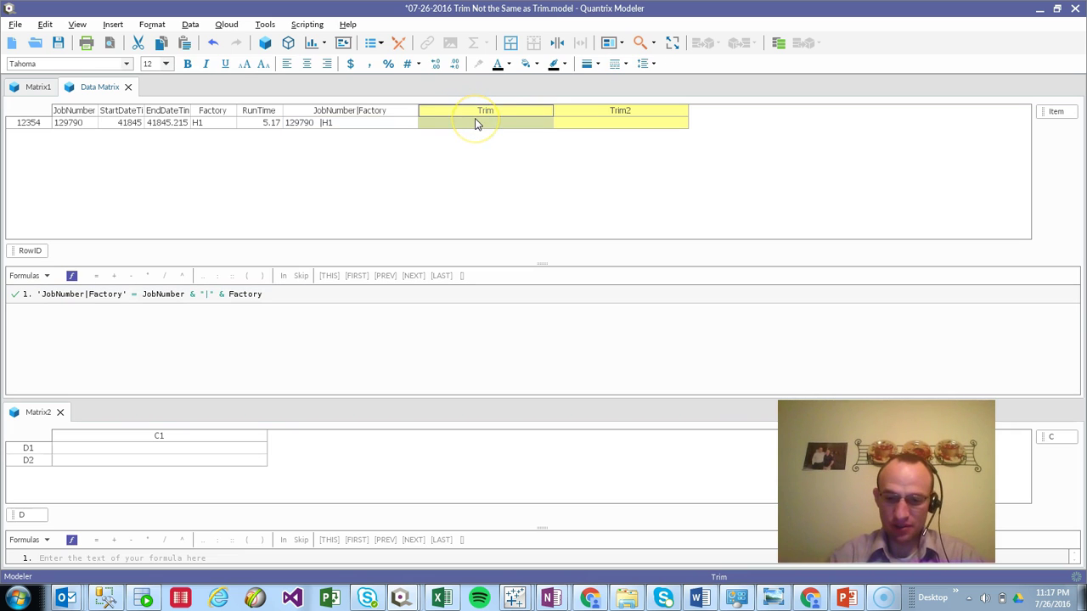
pyautogui.write('= ')
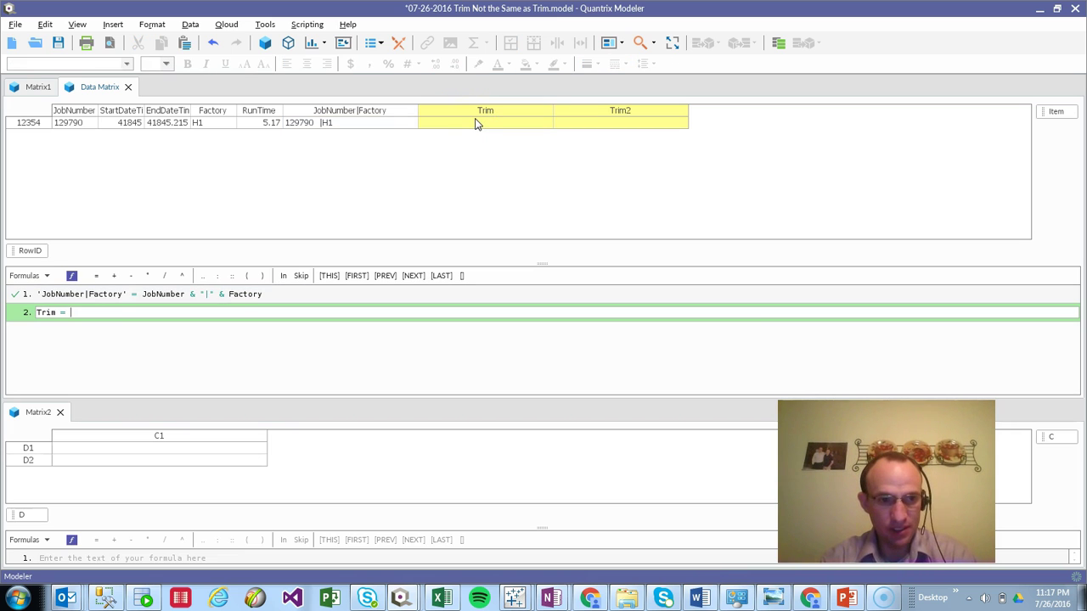
pyautogui.write('trim(')
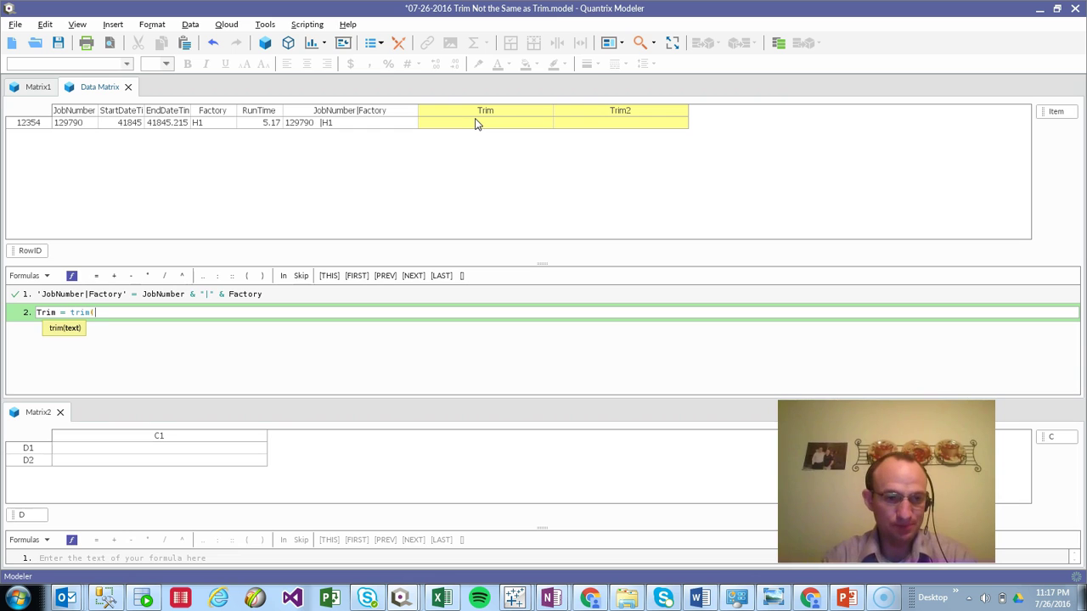
# Look up the description of the trim function in the function reference
pyautogui.moveTo(461, 114)
pyautogui.mouseDown()
pyautogui.moveTo(484, 112)
pyautogui.moveTo(483, 298)
pyautogui.moveTo(73, 347)
pyautogui.moveTo(87, 319)
pyautogui.mouseUp()
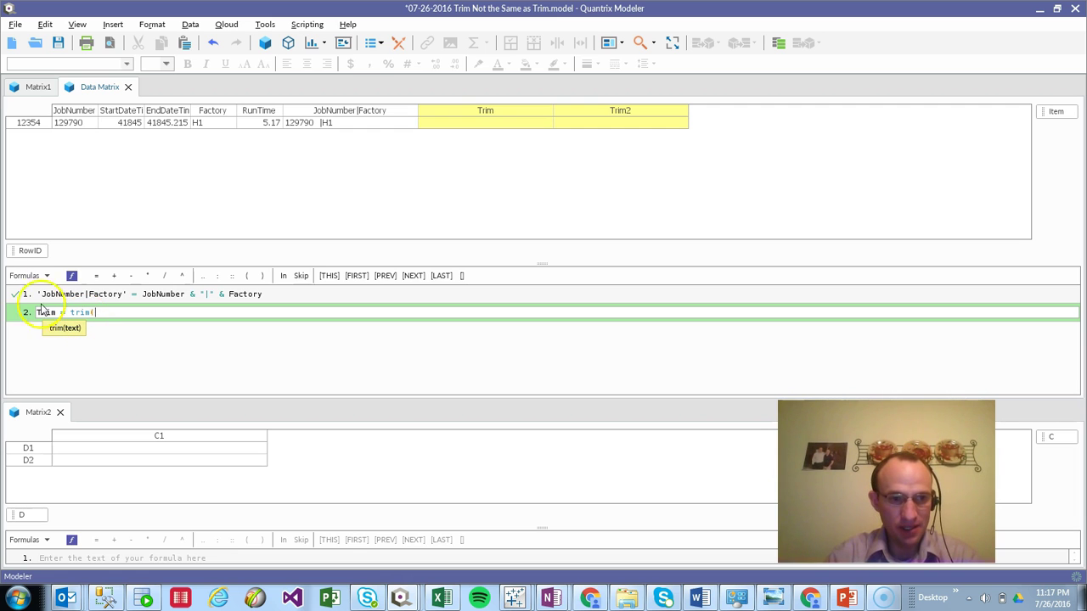
pyautogui.click(73, 277)
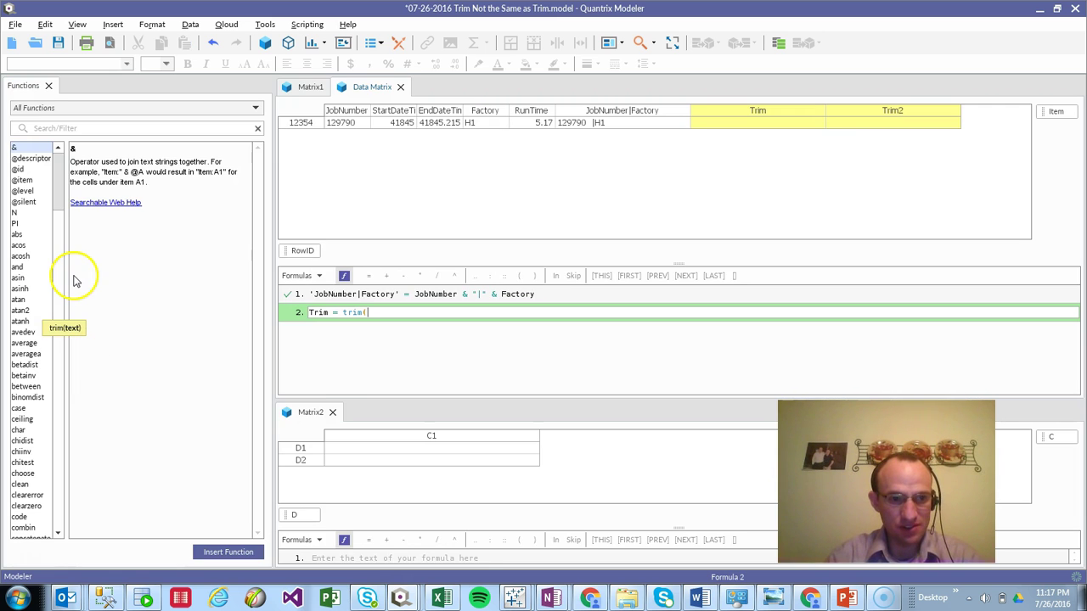
pyautogui.click(47, 129)
pyautogui.write('trim')
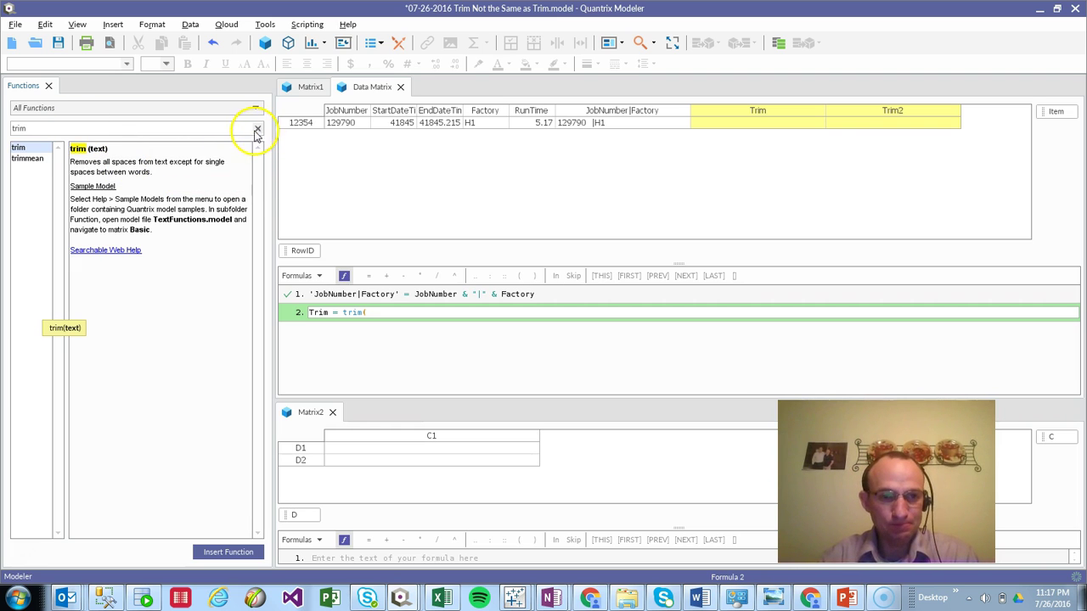
# Complete the Trim column's formula as trim(JobNumber & "|" & Factory)
pyautogui.click(402, 311)
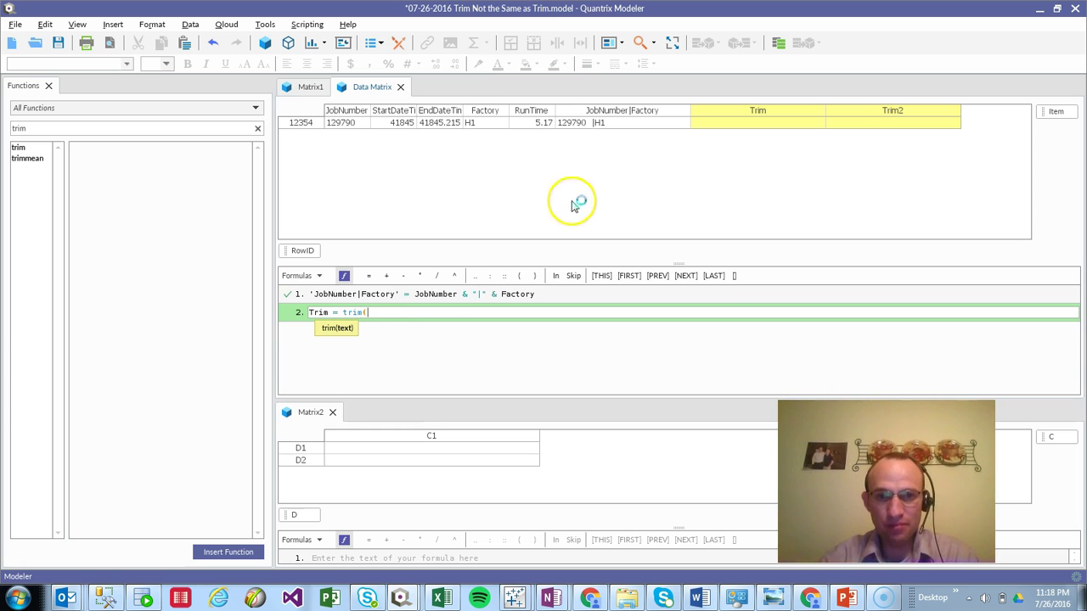
pyautogui.write('jobnumber')
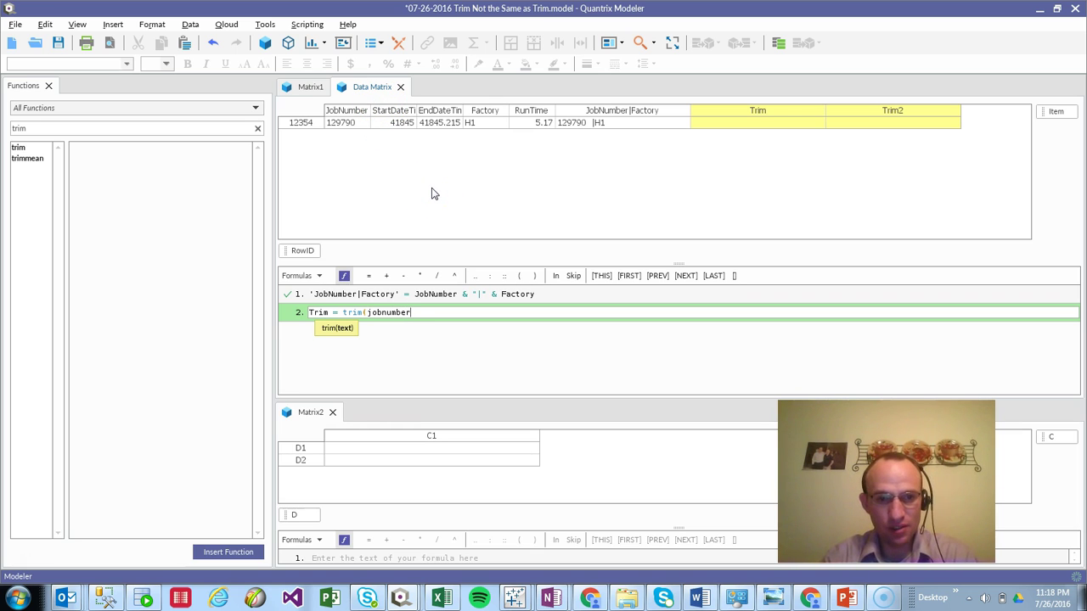
pyautogui.write(' & " ')
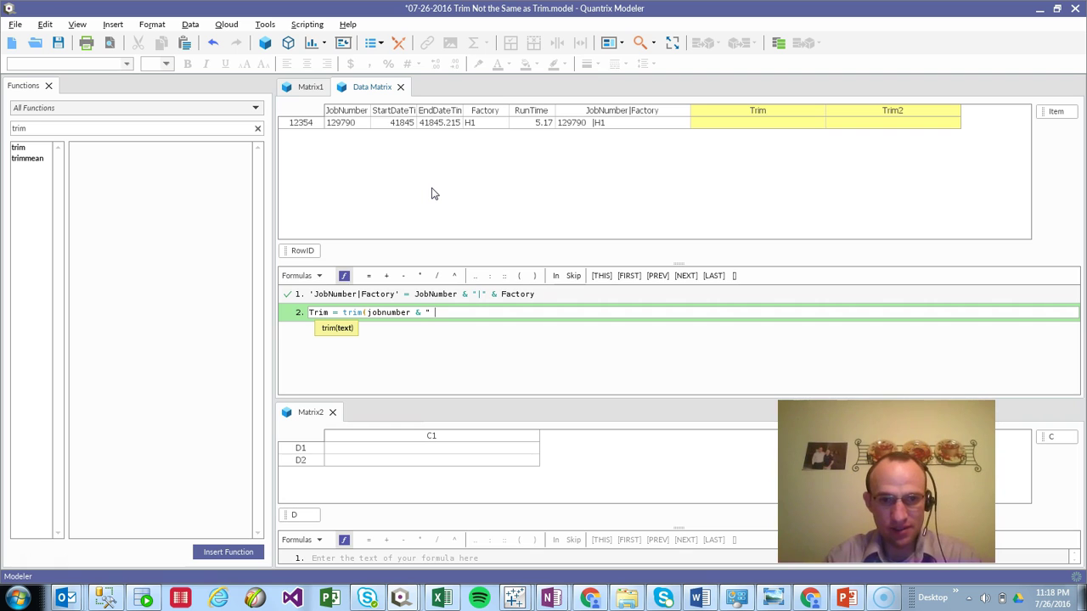
pyautogui.write('|"')
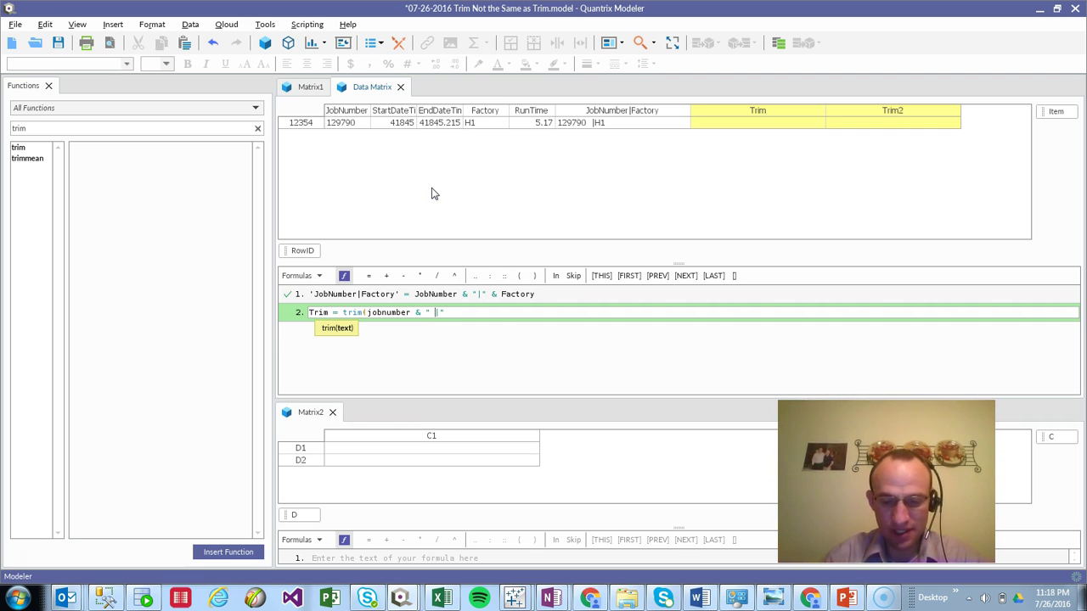
pyautogui.press('BackSpace')
pyautogui.write('& Factory')
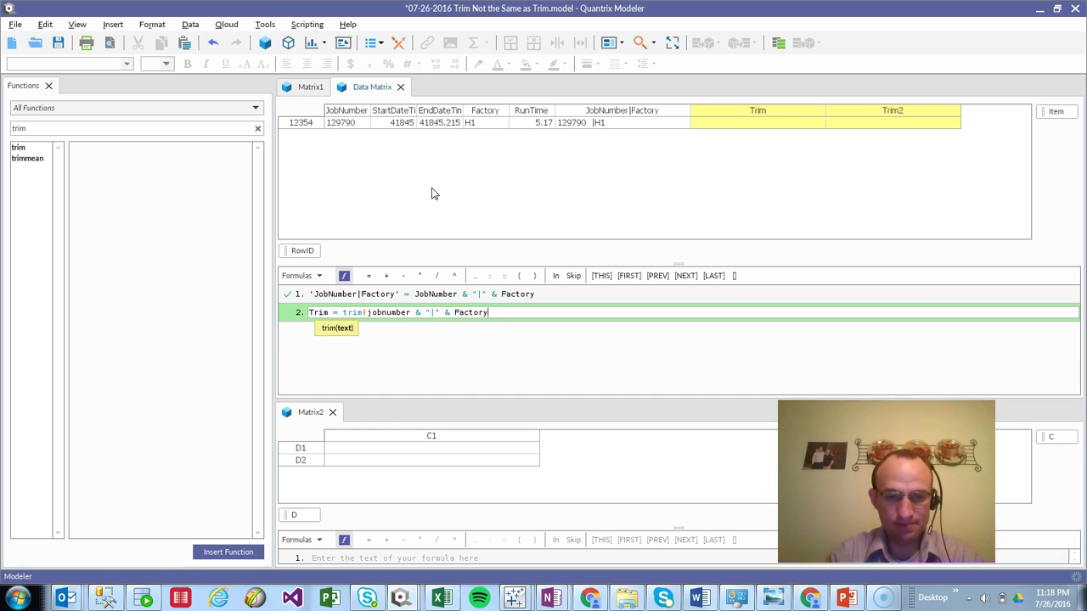
pyautogui.write(')')
pyautogui.press('Return')
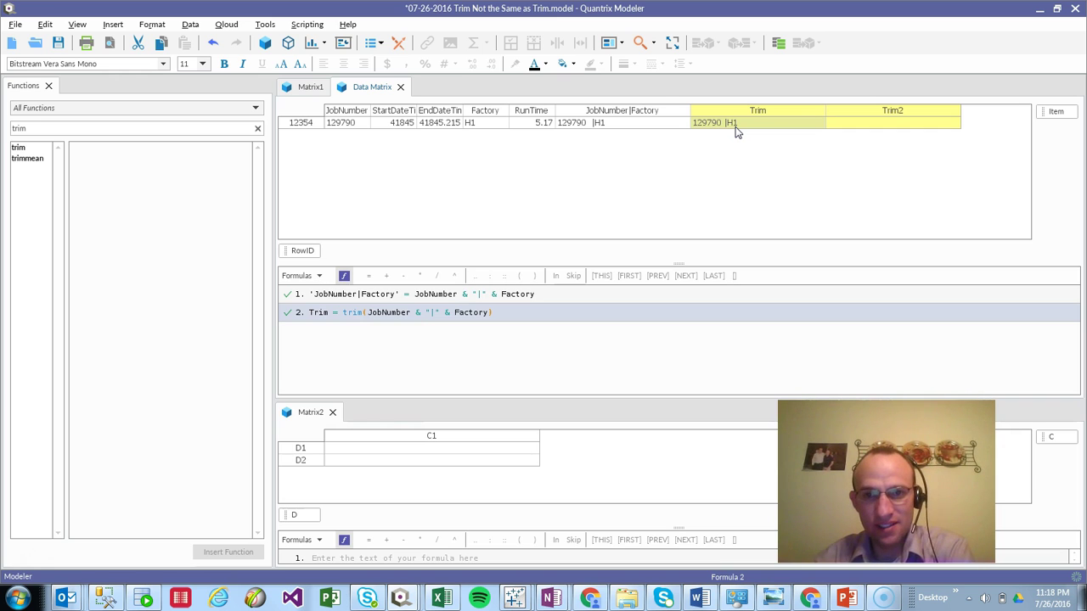
# Reread the trim function's description to see which spaces it removes
pyautogui.click(518, 293)
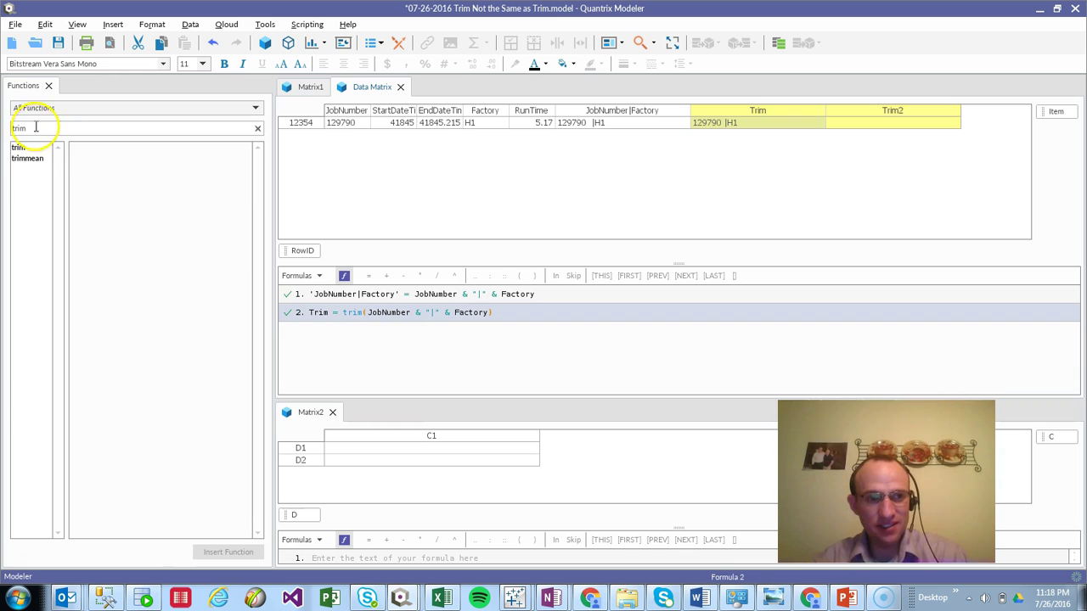
pyautogui.click(93, 150)
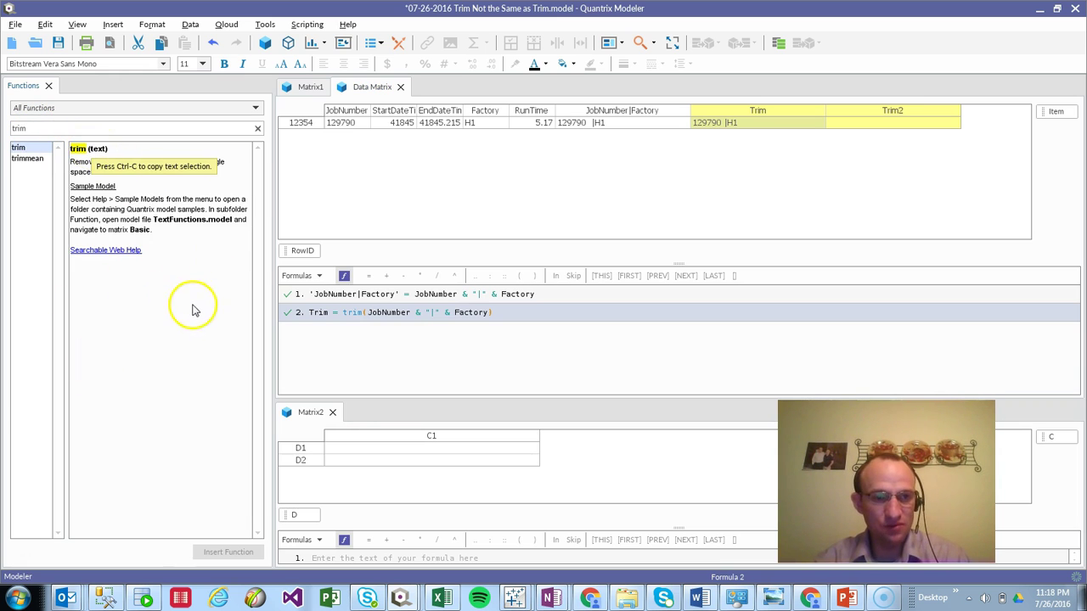
pyautogui.click(18, 149)
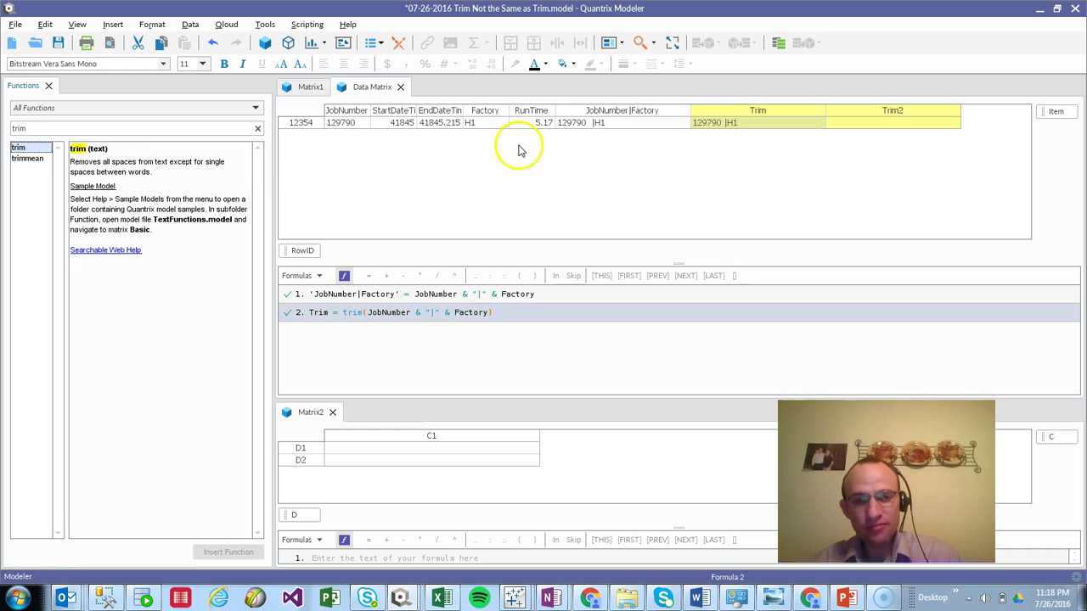
# Inspect the contents of the JobNumber cell for spaces around the value, leaving the cell unedited
pyautogui.click(362, 123)
pyautogui.click(363, 124)
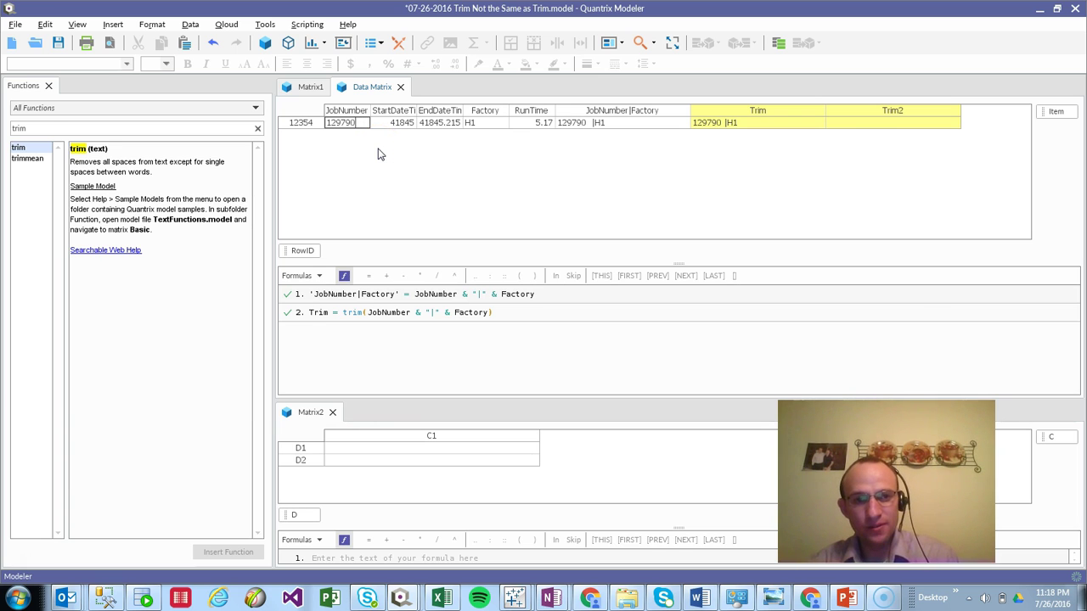
pyautogui.click(335, 139)
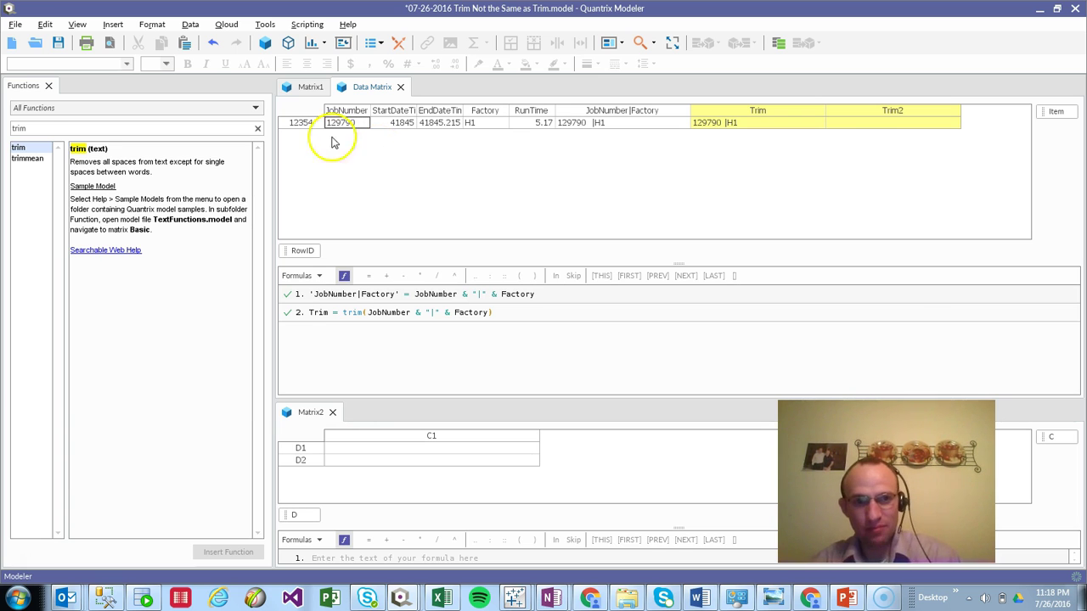
pyautogui.click(463, 292)
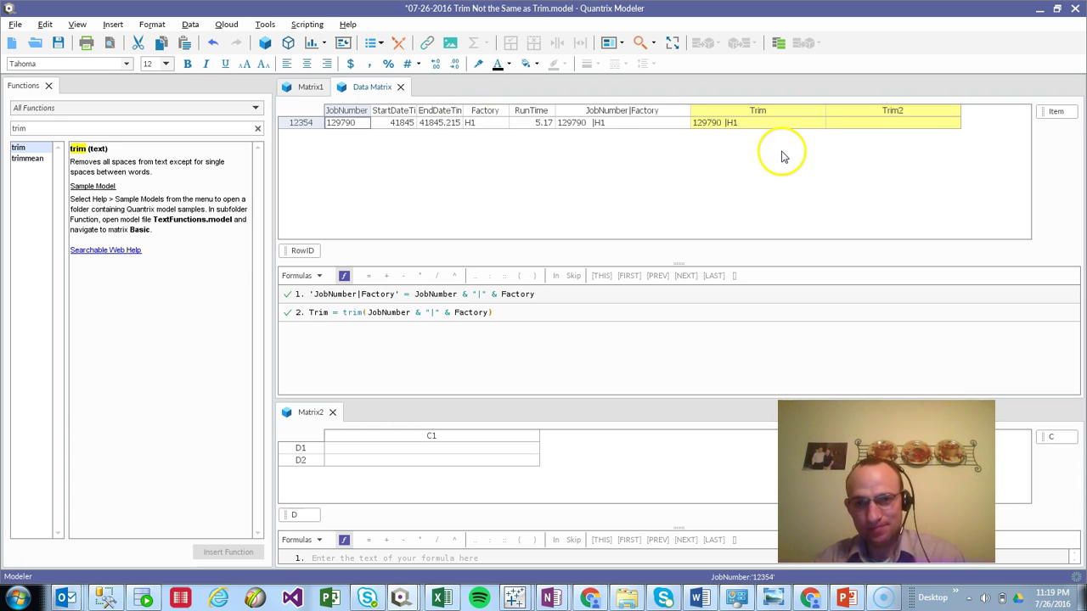
# Give the Trim2 column the formula trim(JobNumber) & "|" & trim (Factory)
pyautogui.click(893, 122)
pyautogui.write('=')
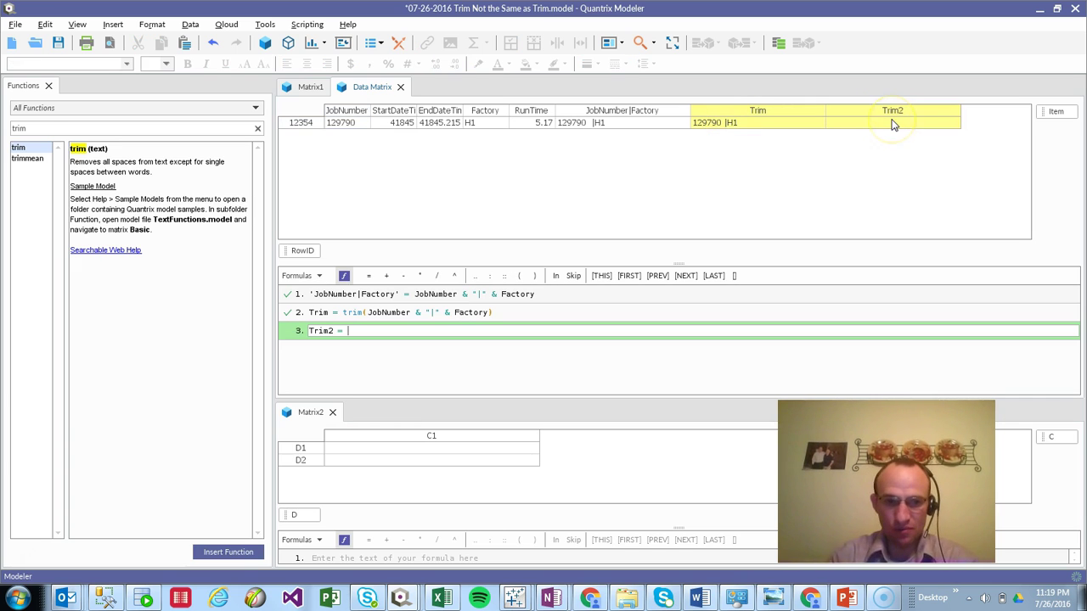
pyautogui.write('trim( Job')
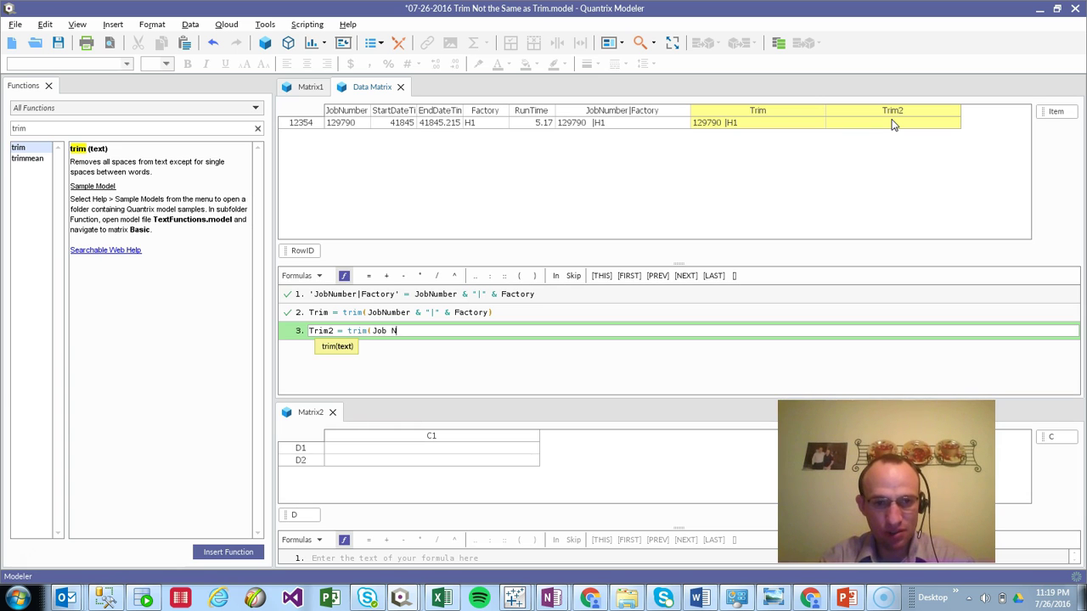
pyautogui.write('Number')
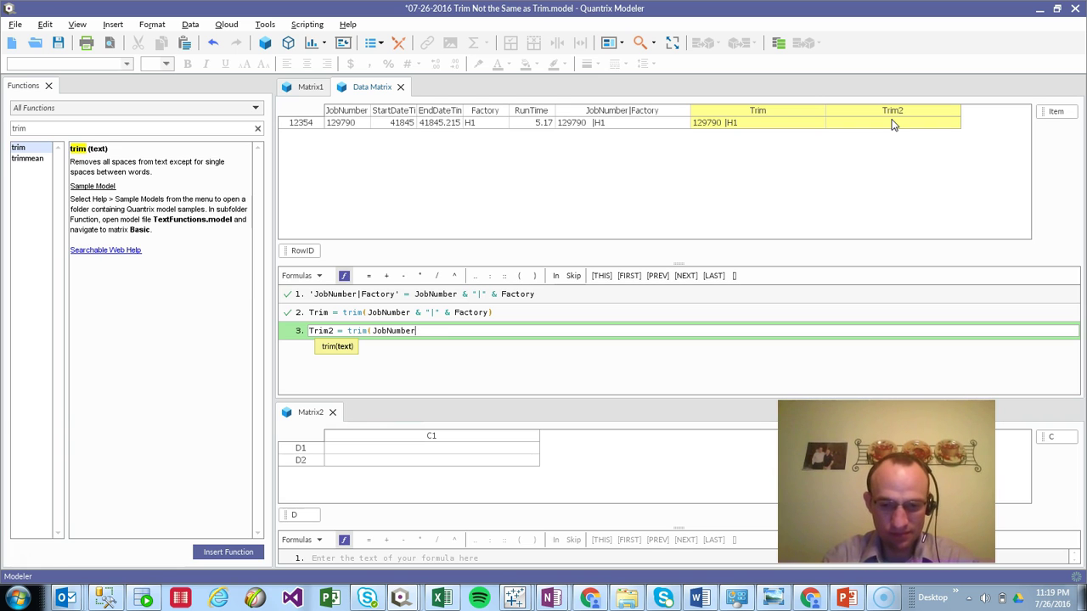
pyautogui.write(' ) & "|" Y&')
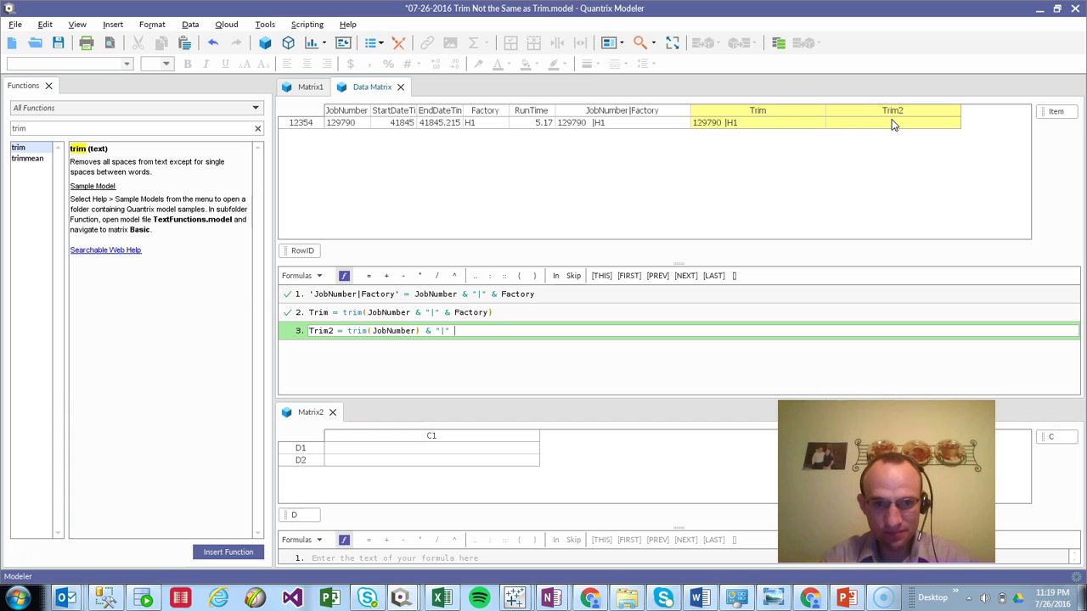
pyautogui.write('& trim (')
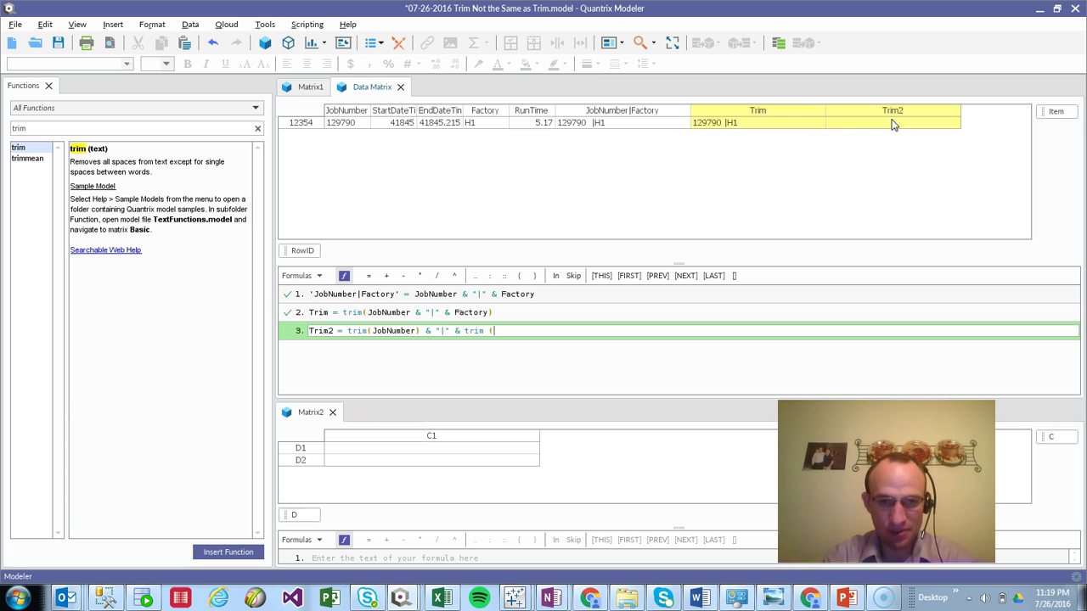
pyautogui.write('Factory)')
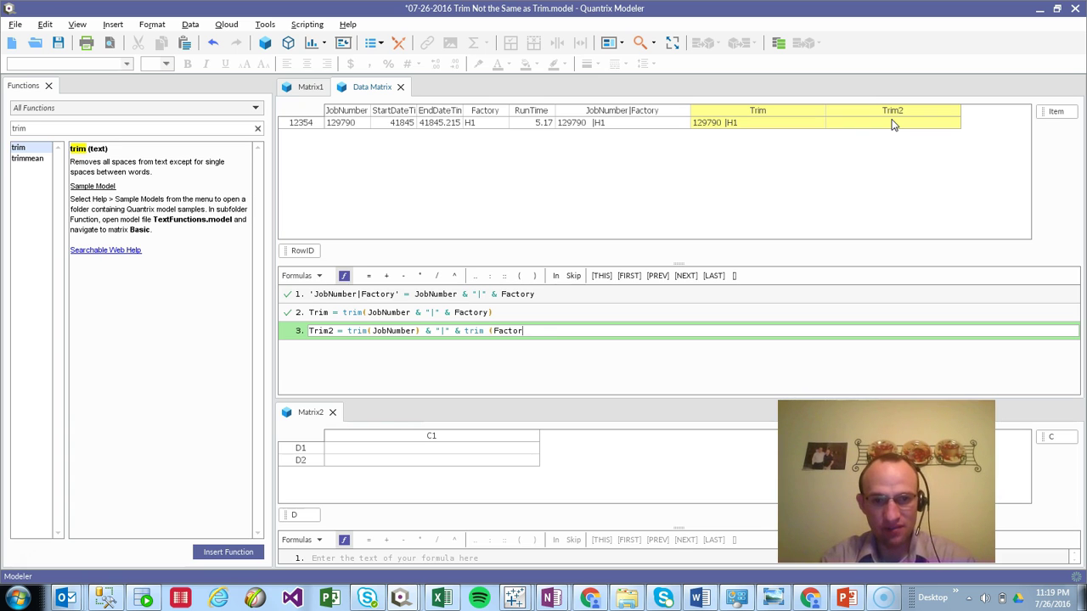
pyautogui.press('Return')
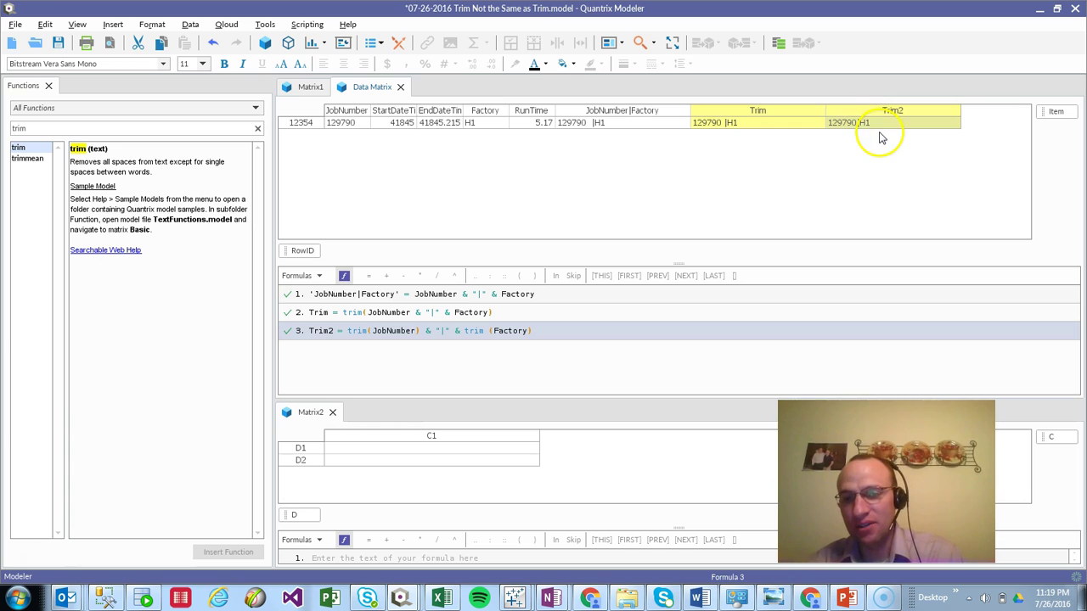
# Enter the Trim2 column's joined value in row D1 of Matrix2's C1 column and check the entry for stray spaces
pyautogui.click(880, 126)
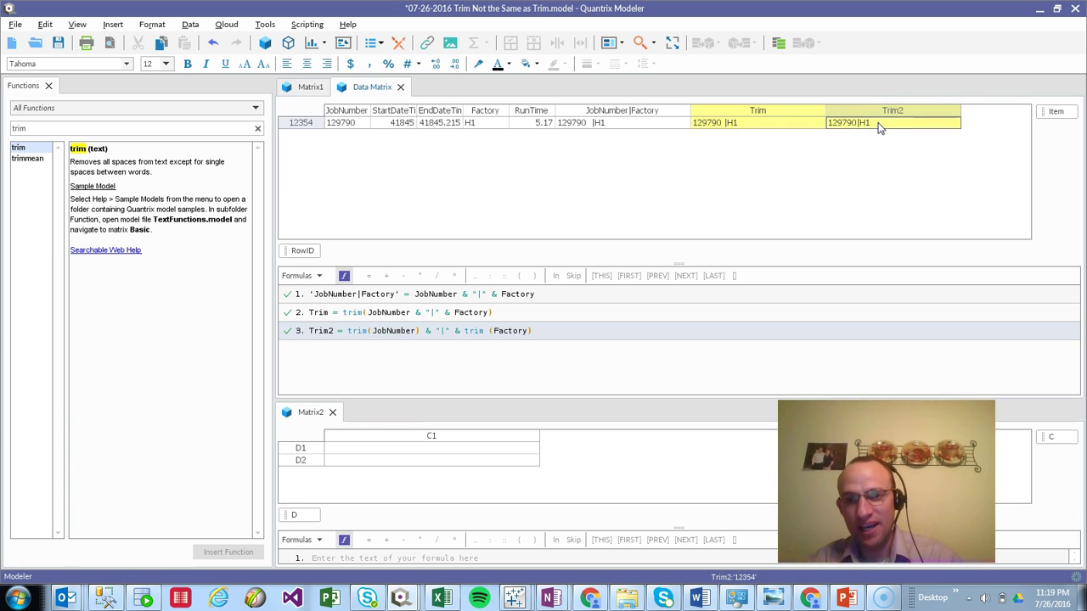
pyautogui.click(432, 448)
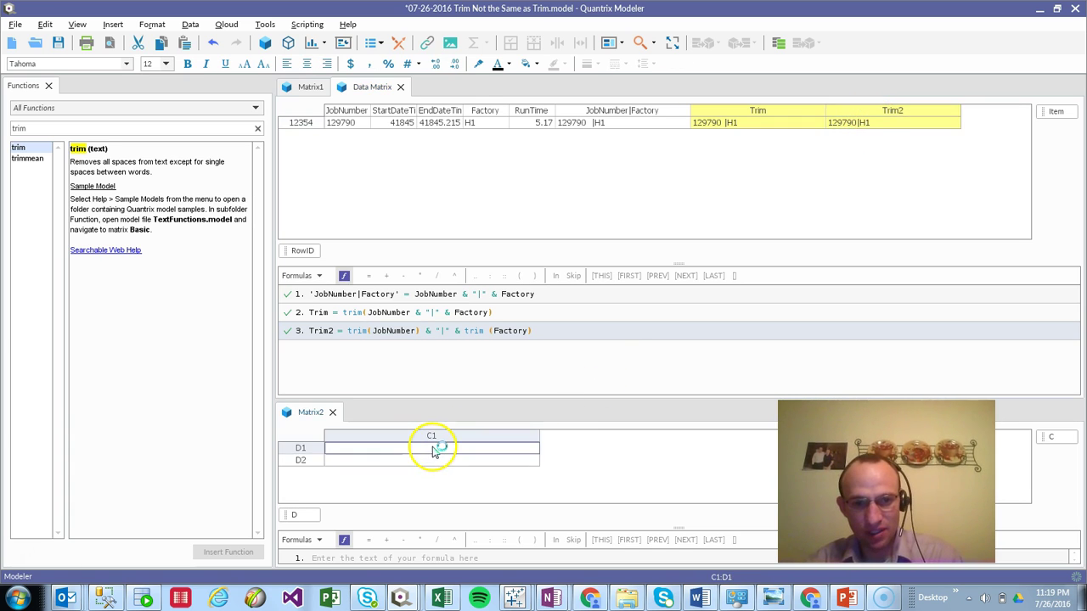
pyautogui.click(433, 450)
pyautogui.write('129790|H1')
pyautogui.press('Return')
pyautogui.click(432, 449)
pyautogui.click(378, 448)
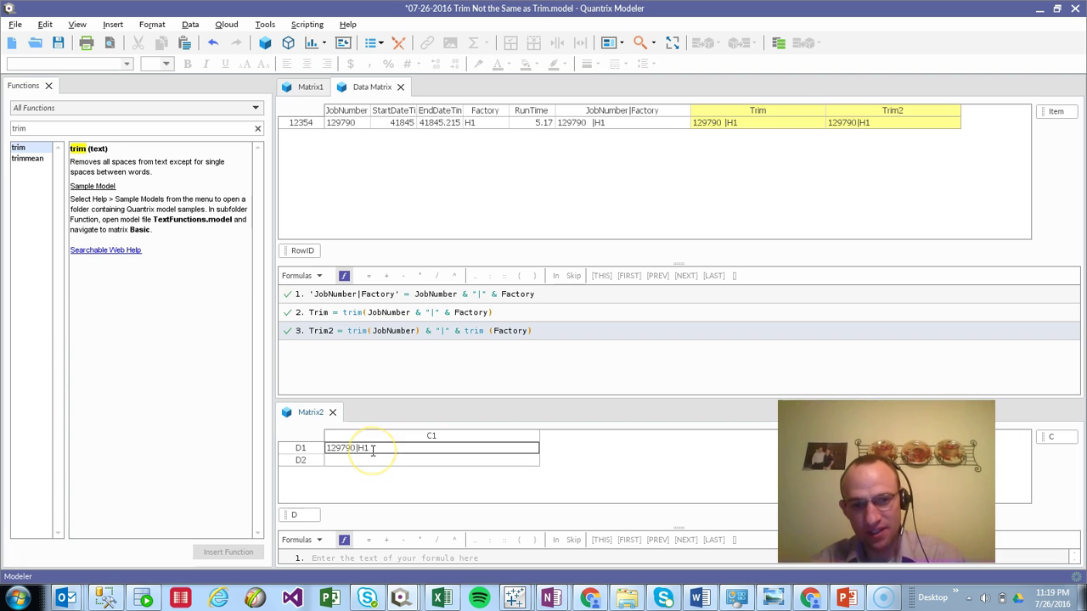
pyautogui.press('Escape')
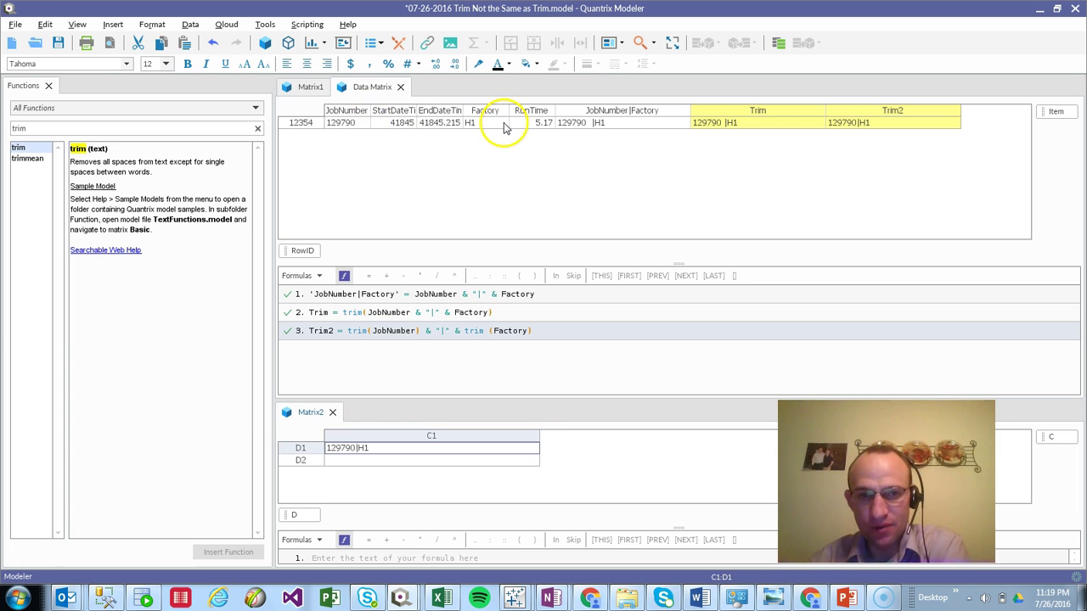
pyautogui.click(349, 126)
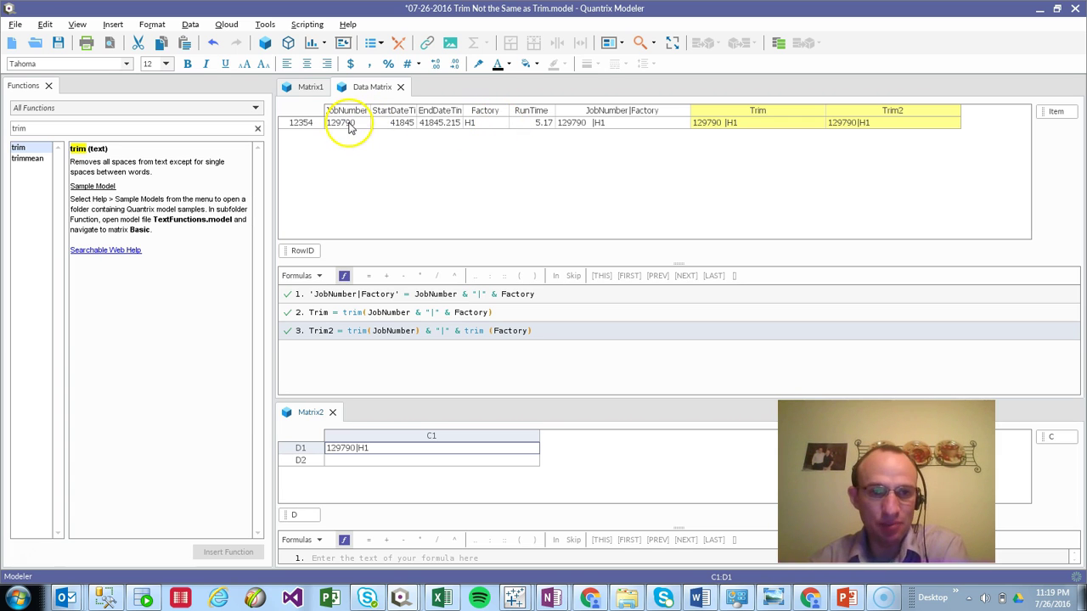
pyautogui.click(489, 326)
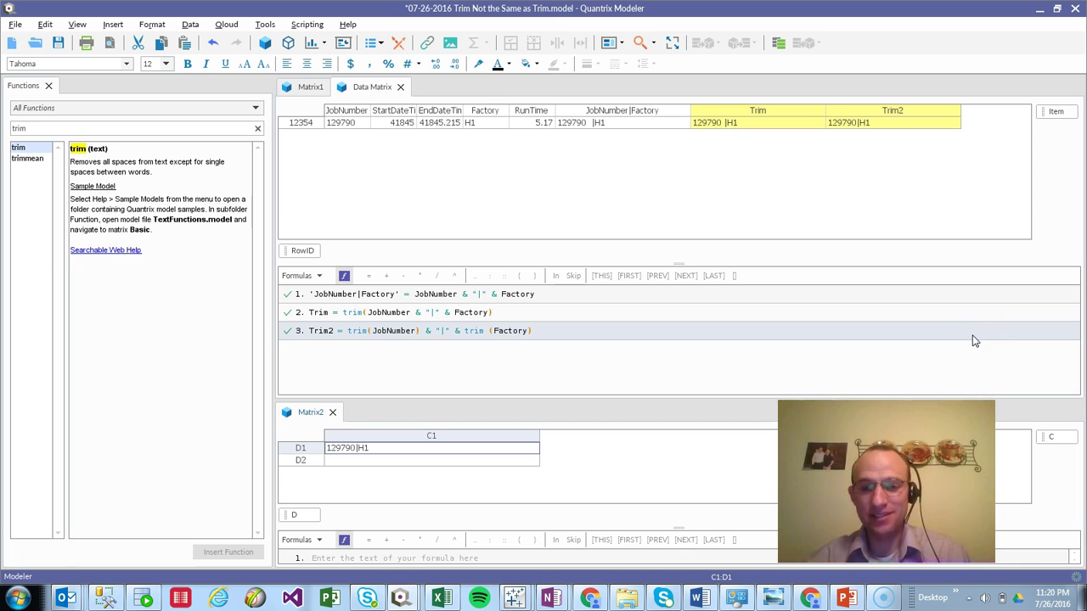
# Switch to the PowerPoint presentation and go to the slide with the contact details
pyautogui.hotkey('alt', 'Tab')
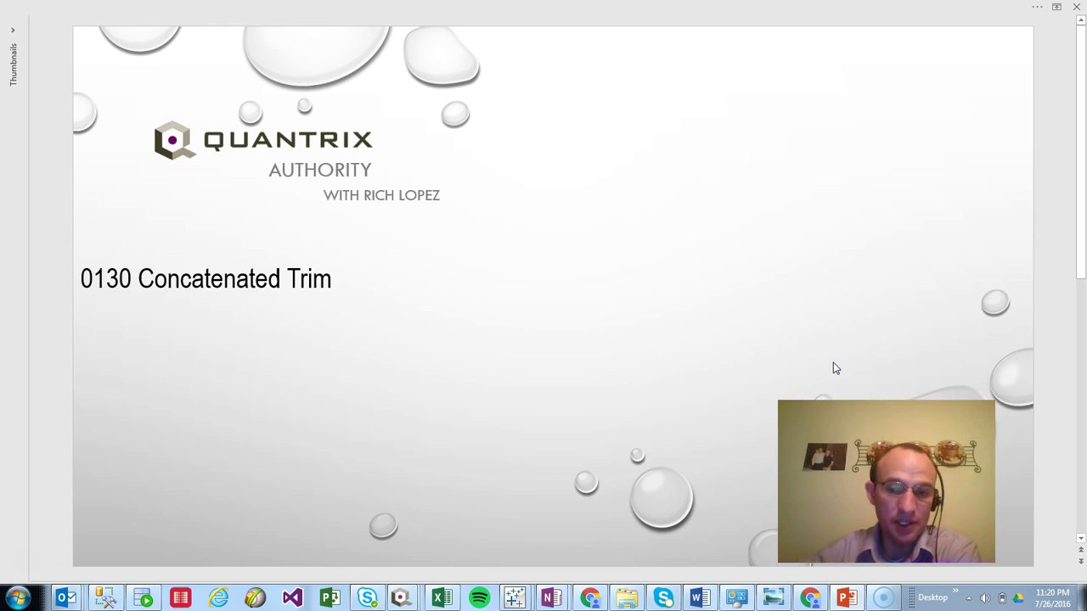
pyautogui.scroll(-2, 621, 398)
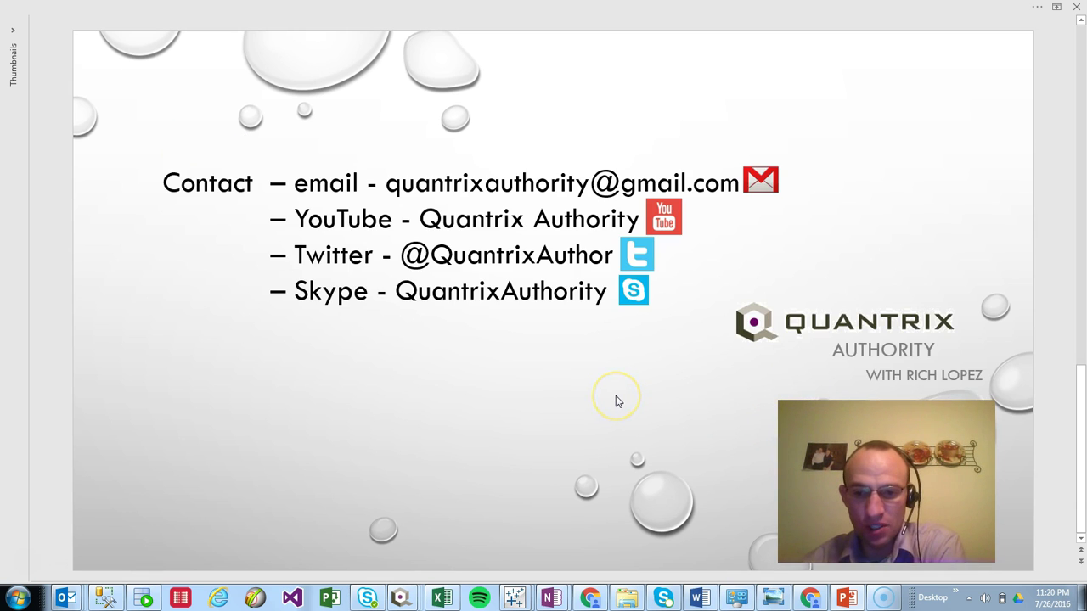